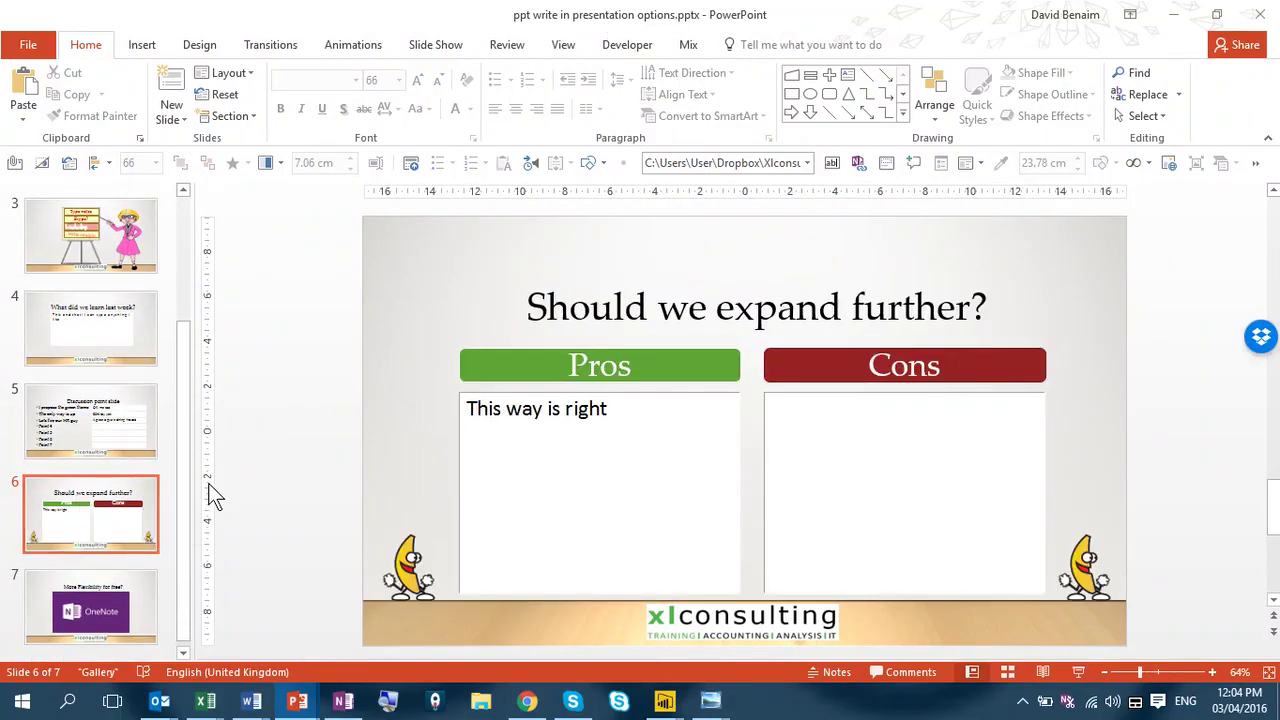
Step: Add a new slide 7 and draw an ActiveX text box below its title placeholder
key("ctrl+m")
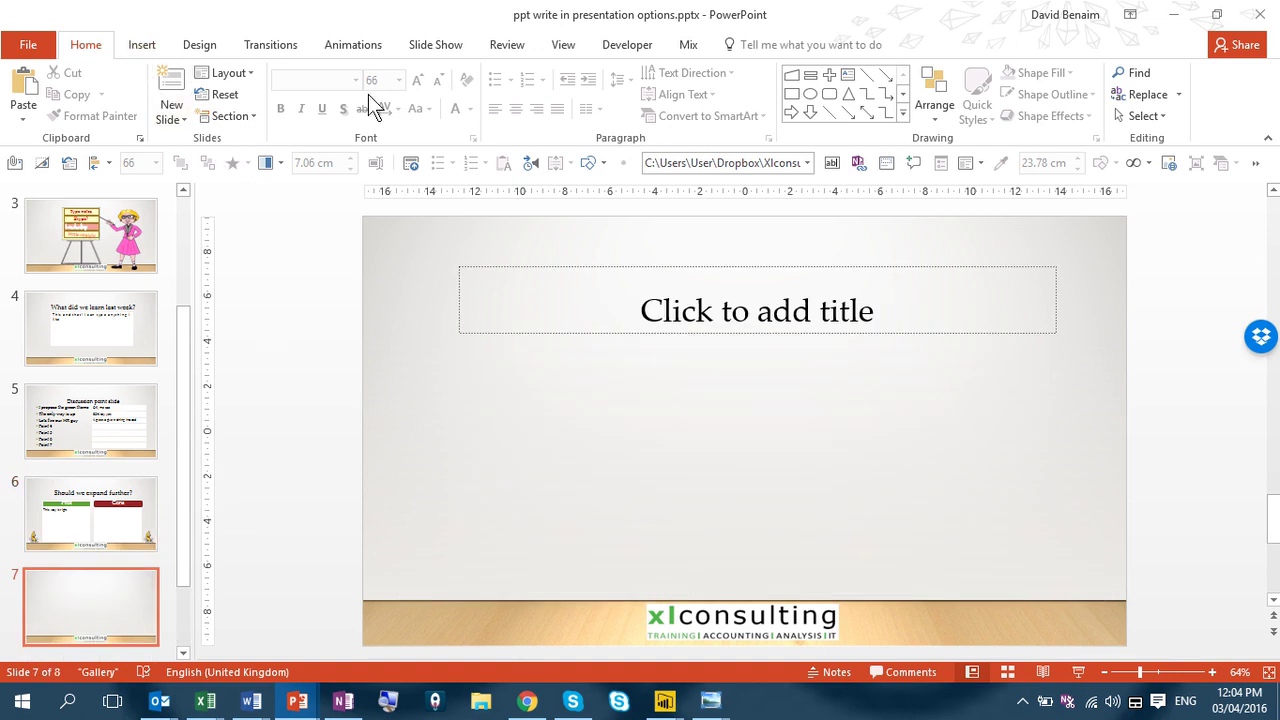
left_click(628, 45)
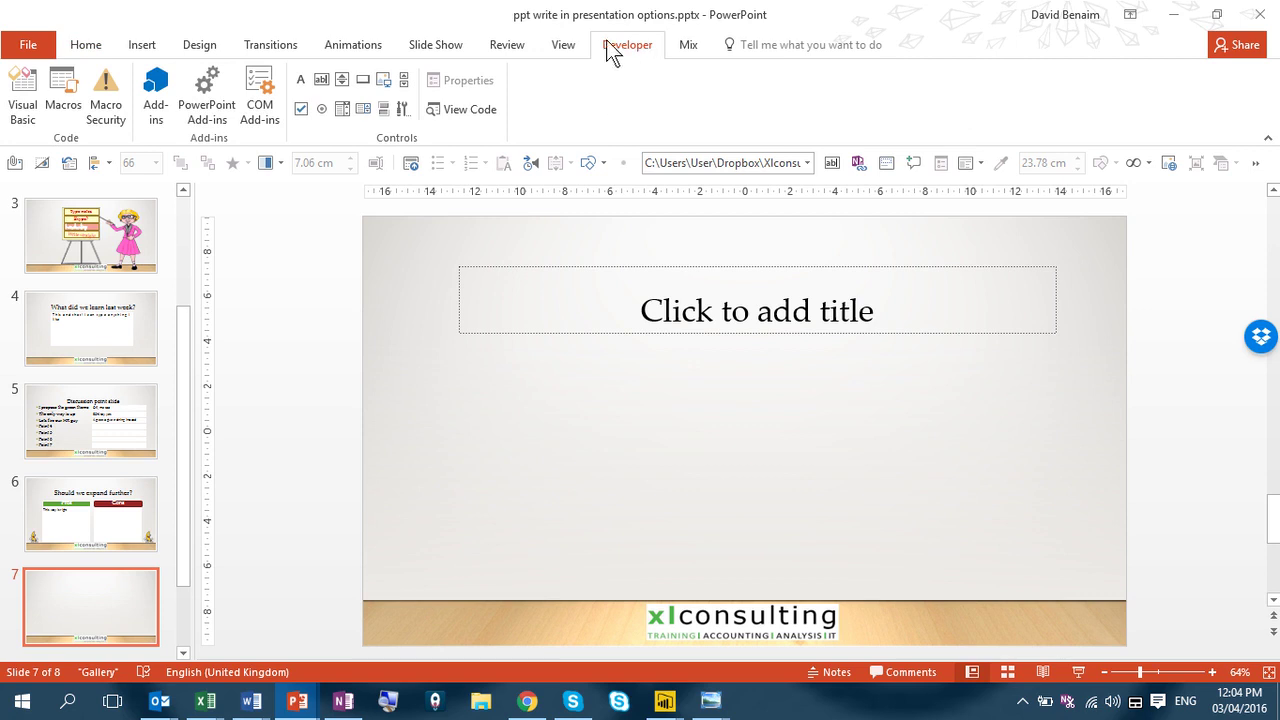
left_click(322, 86)
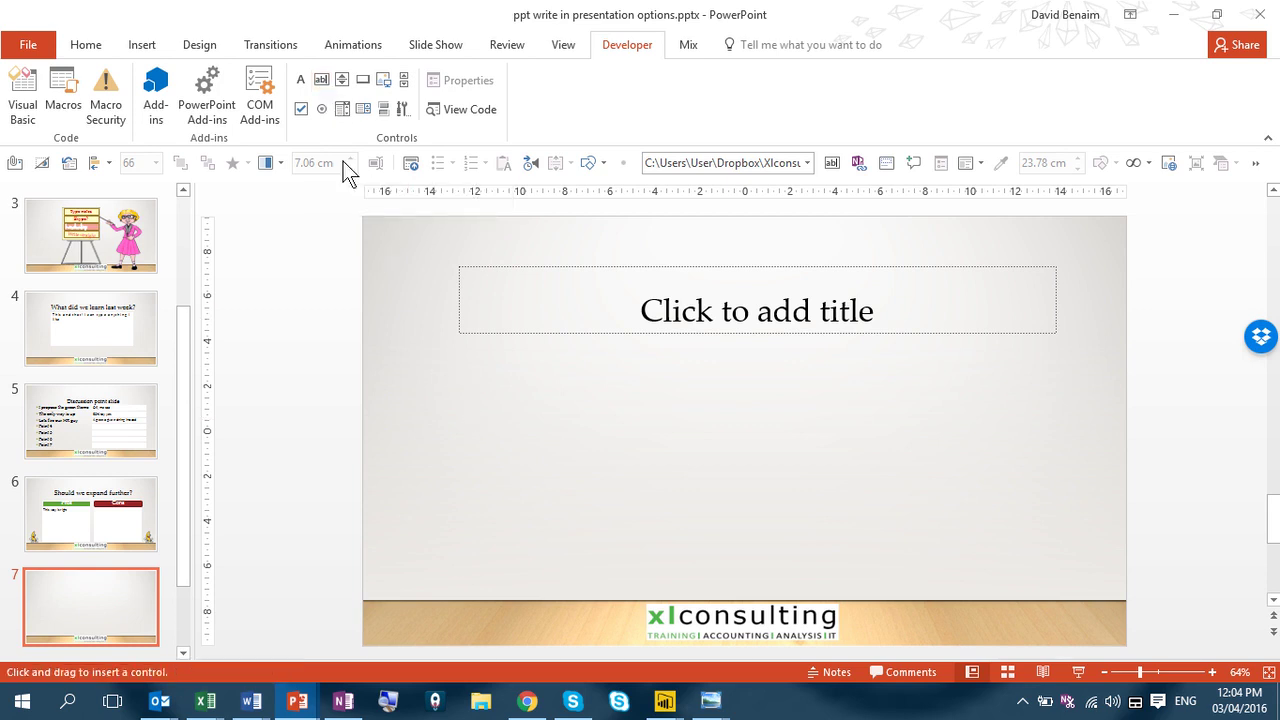
left_click_drag(460, 367, 793, 461)
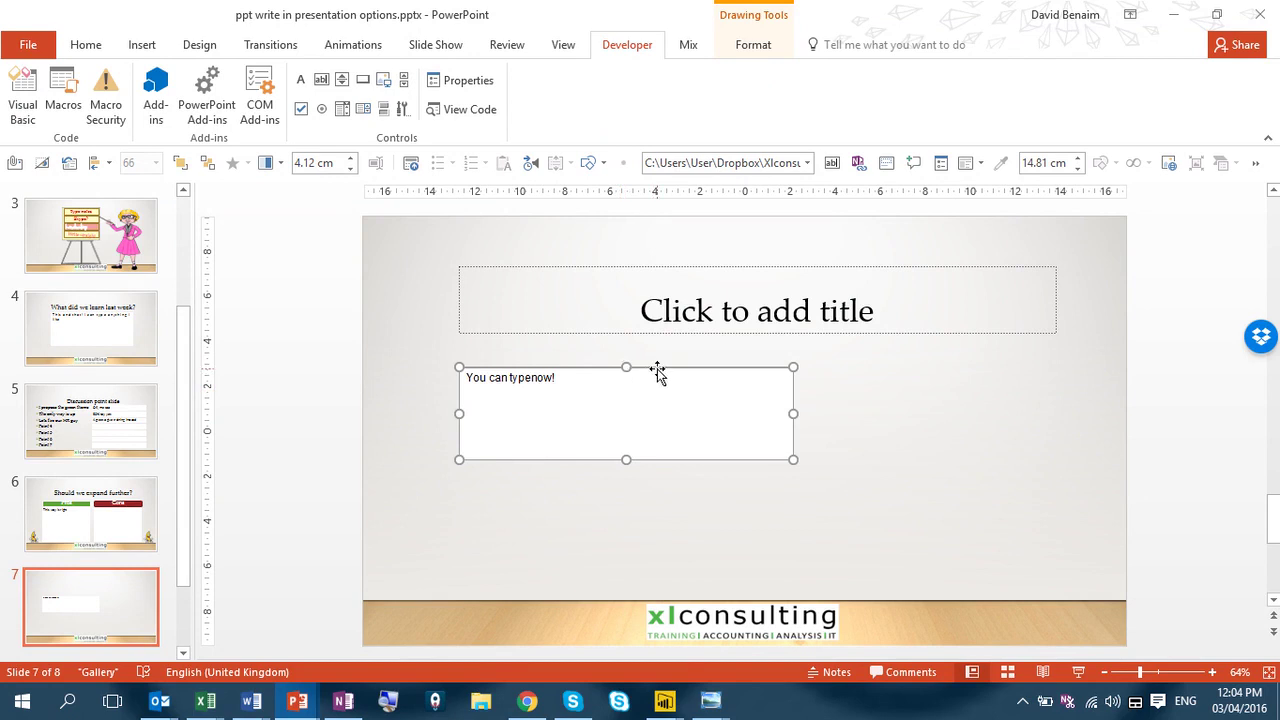
Step: Set the text box's font to Calibri, size 28, through its Property Sheet
right_click(514, 371)
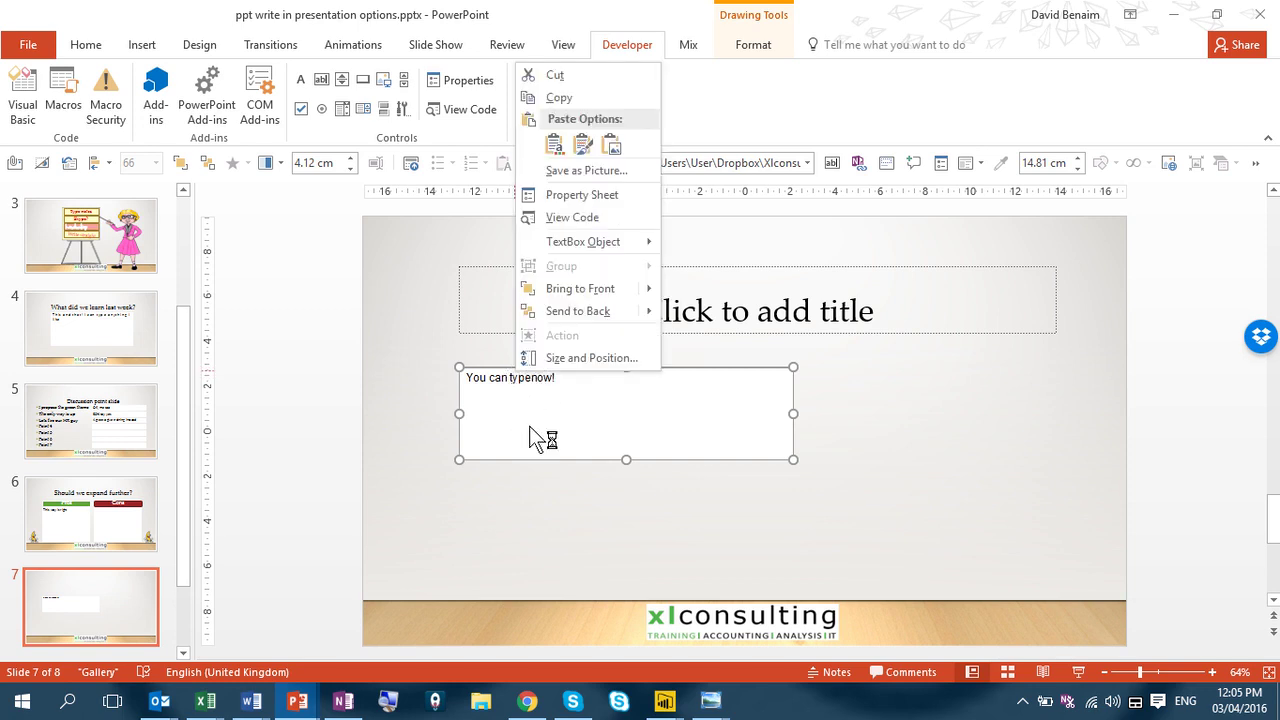
left_click(584, 196)
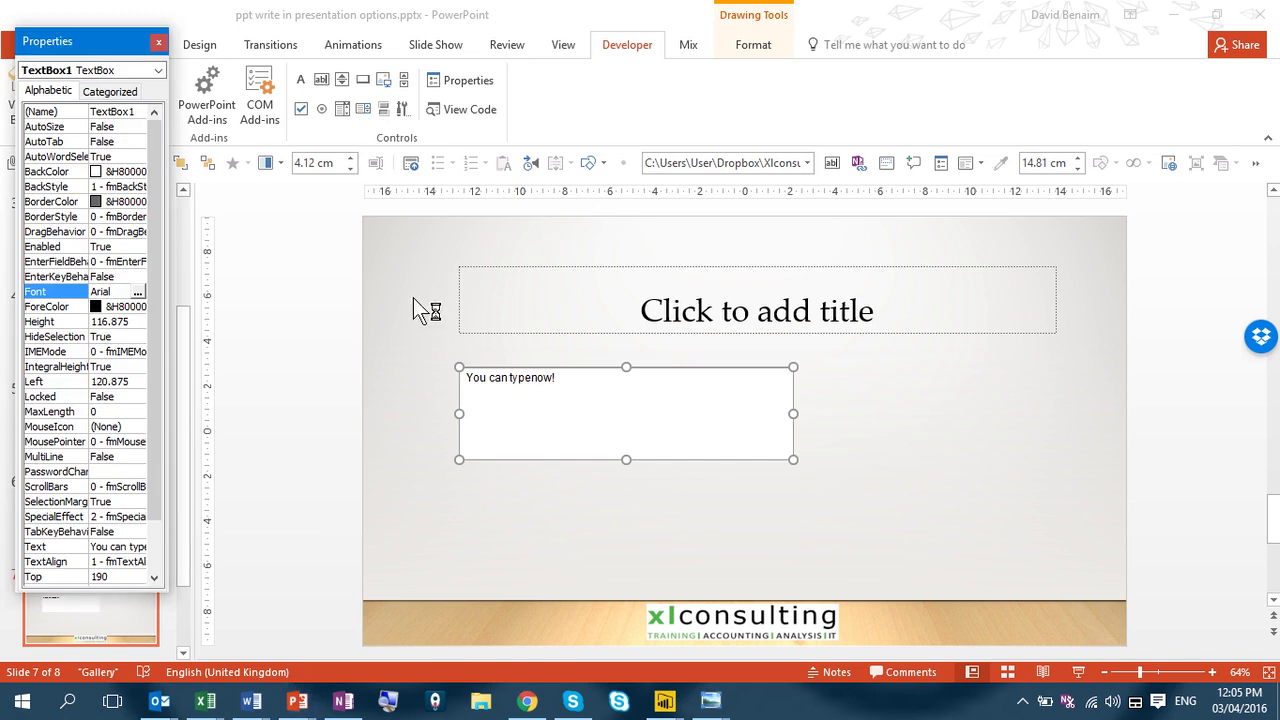
left_click(137, 291)
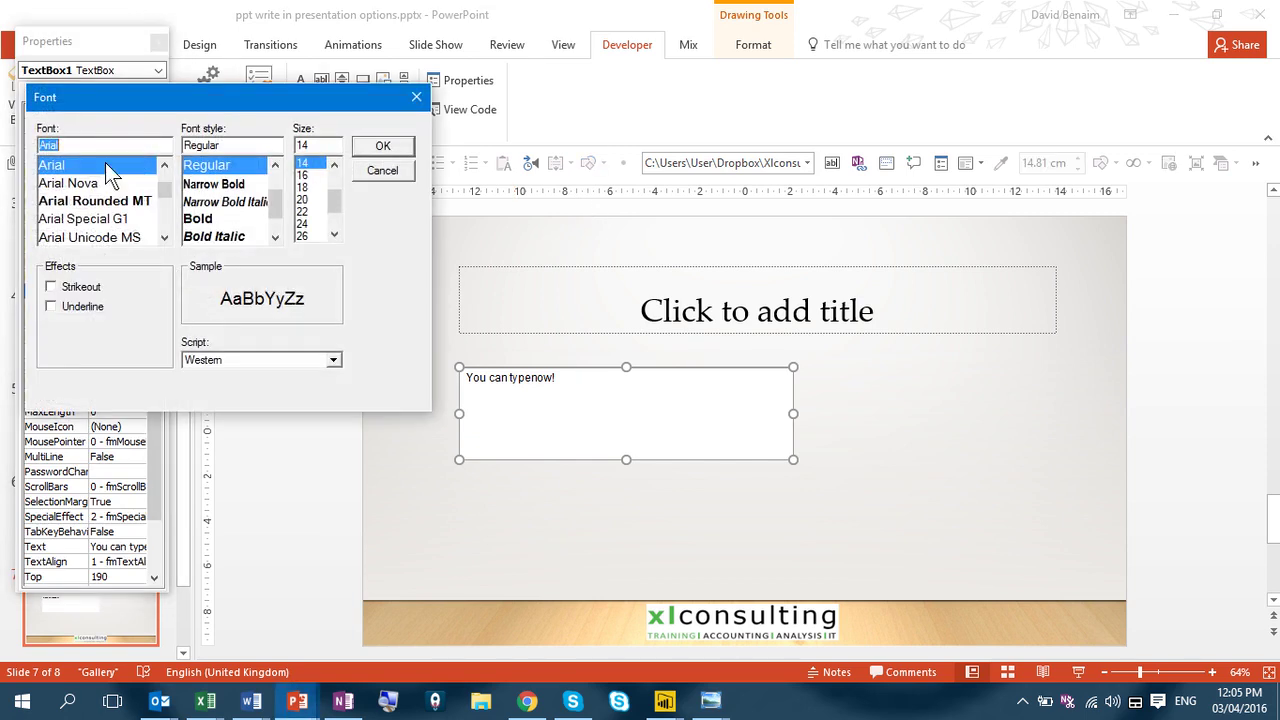
type("cal")
left_click(105, 165)
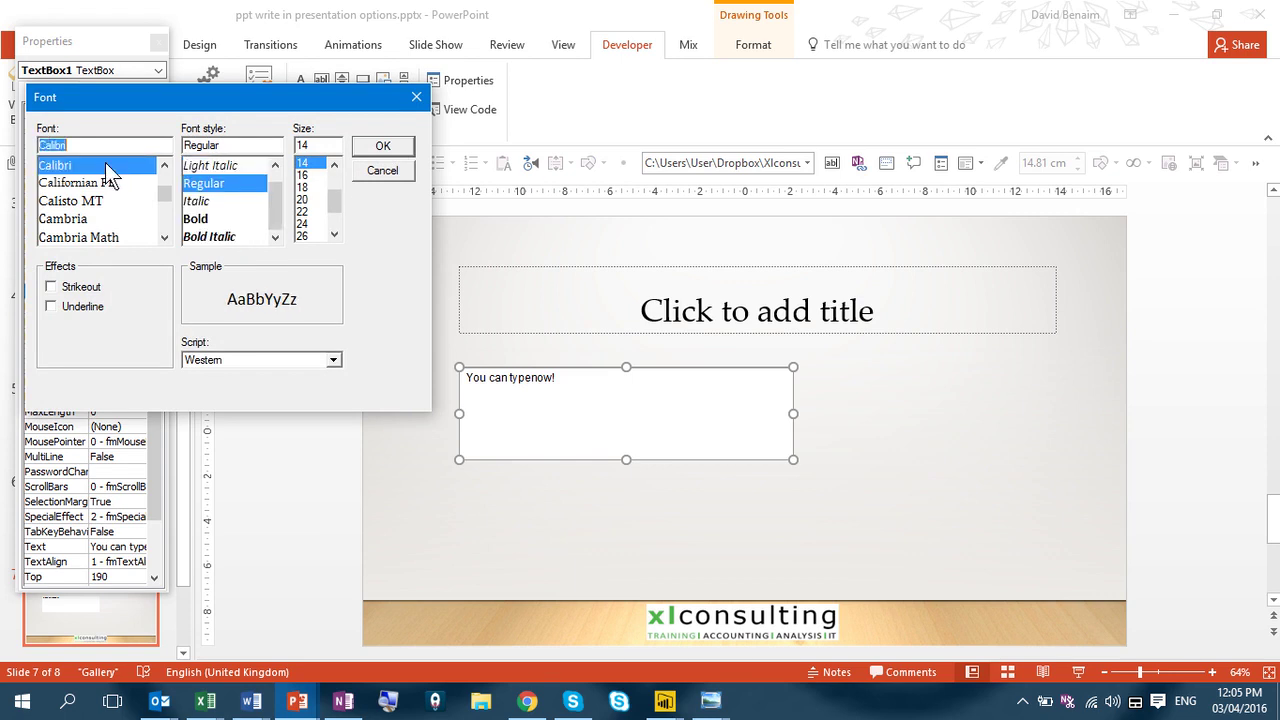
key("Tab")
key("Tab")
type("28")
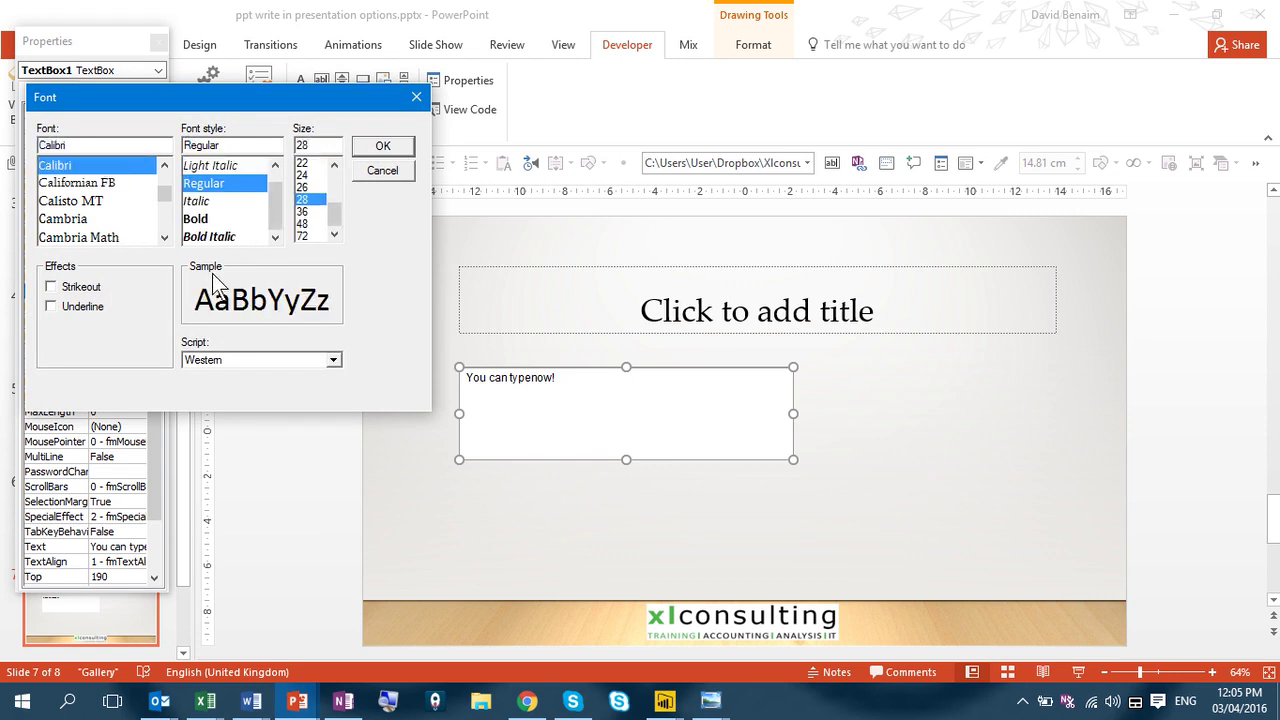
left_click(380, 148)
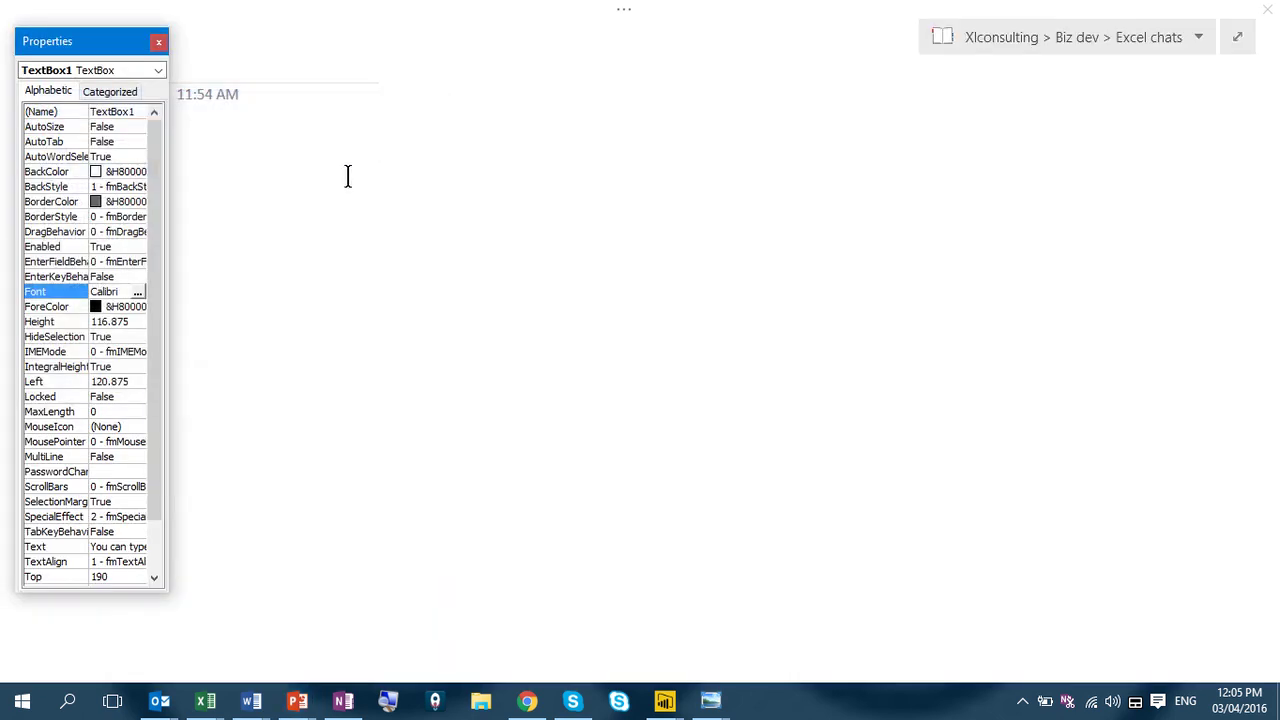
left_click(158, 42)
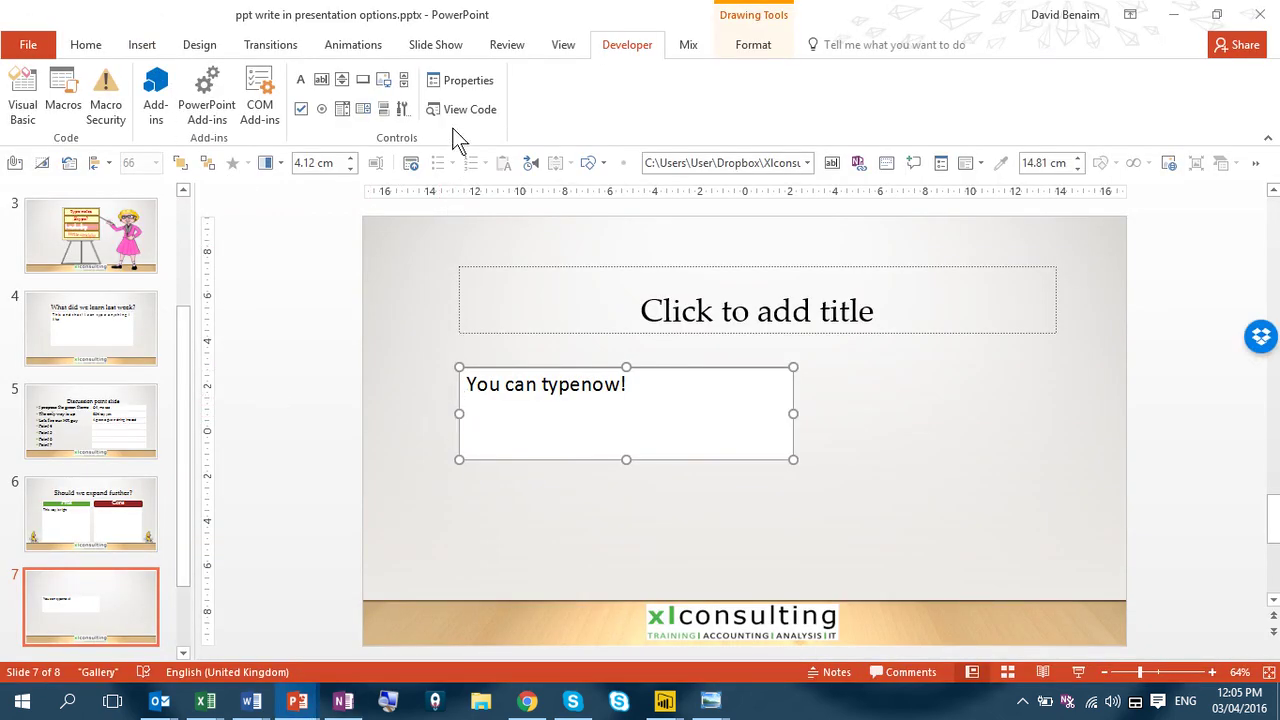
Step: Change the text box's MultiLine property to True in its Property Sheet
right_click(526, 415)
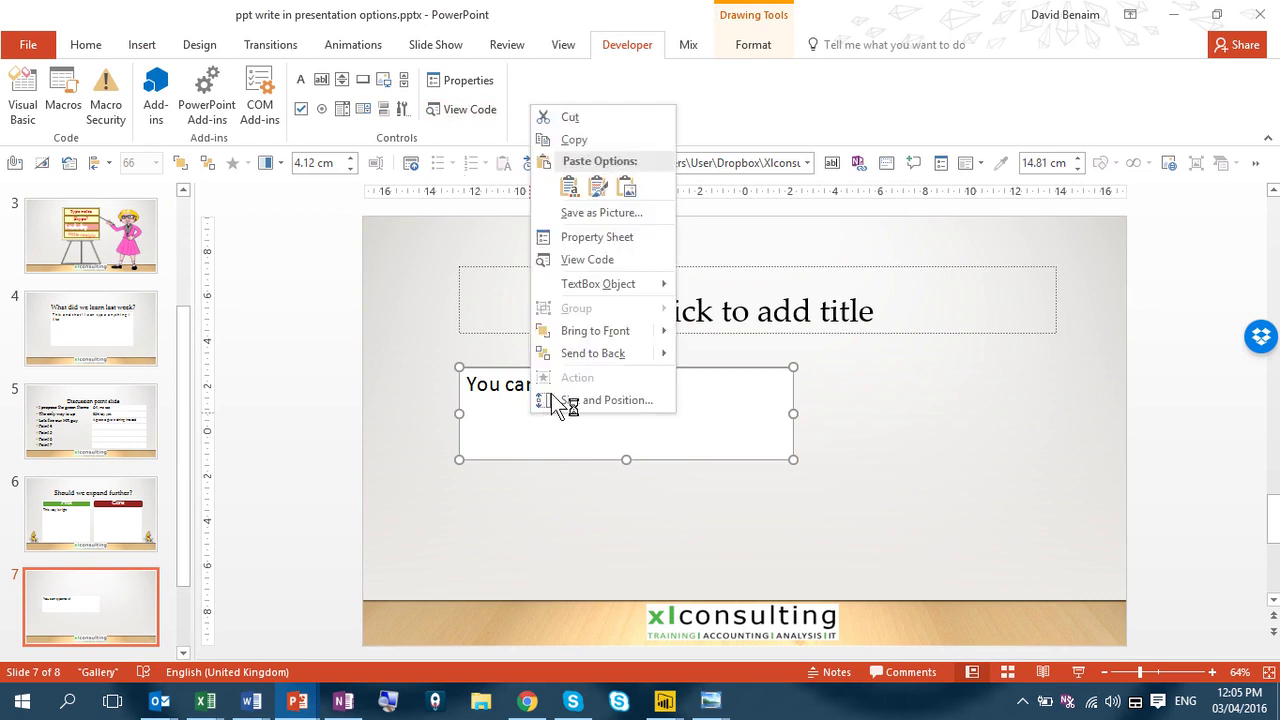
left_click(591, 243)
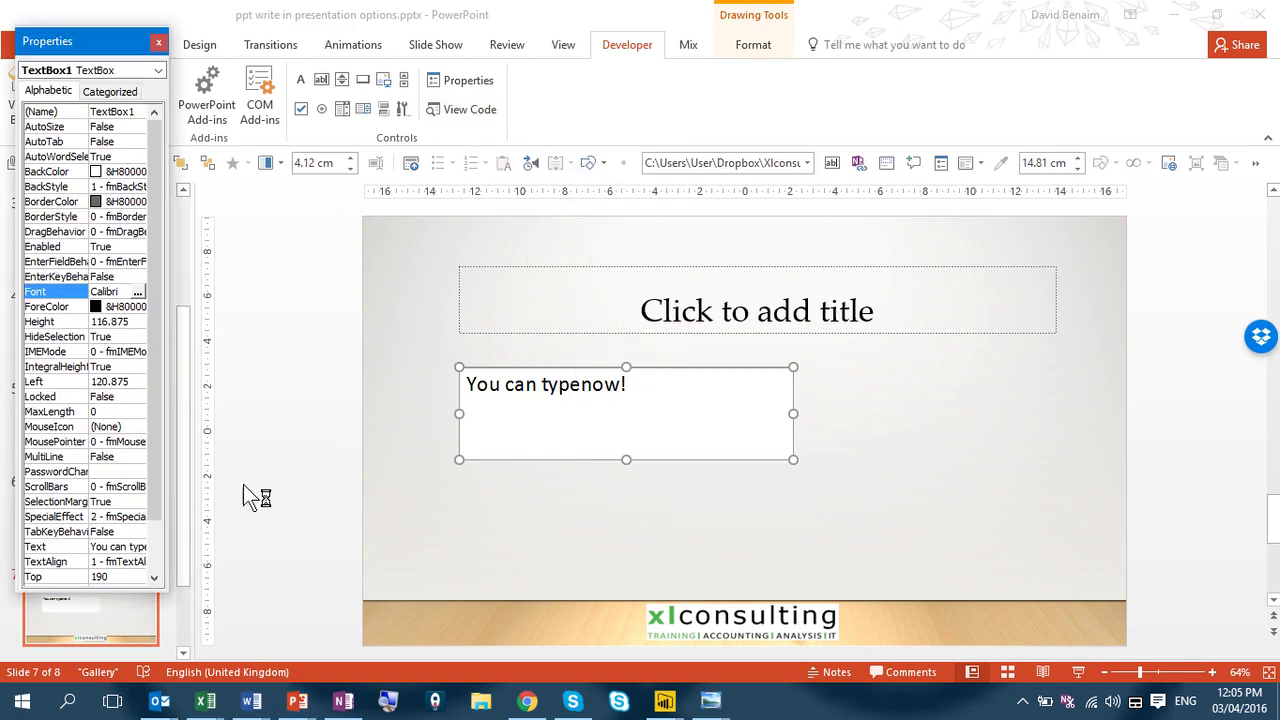
left_click(110, 458)
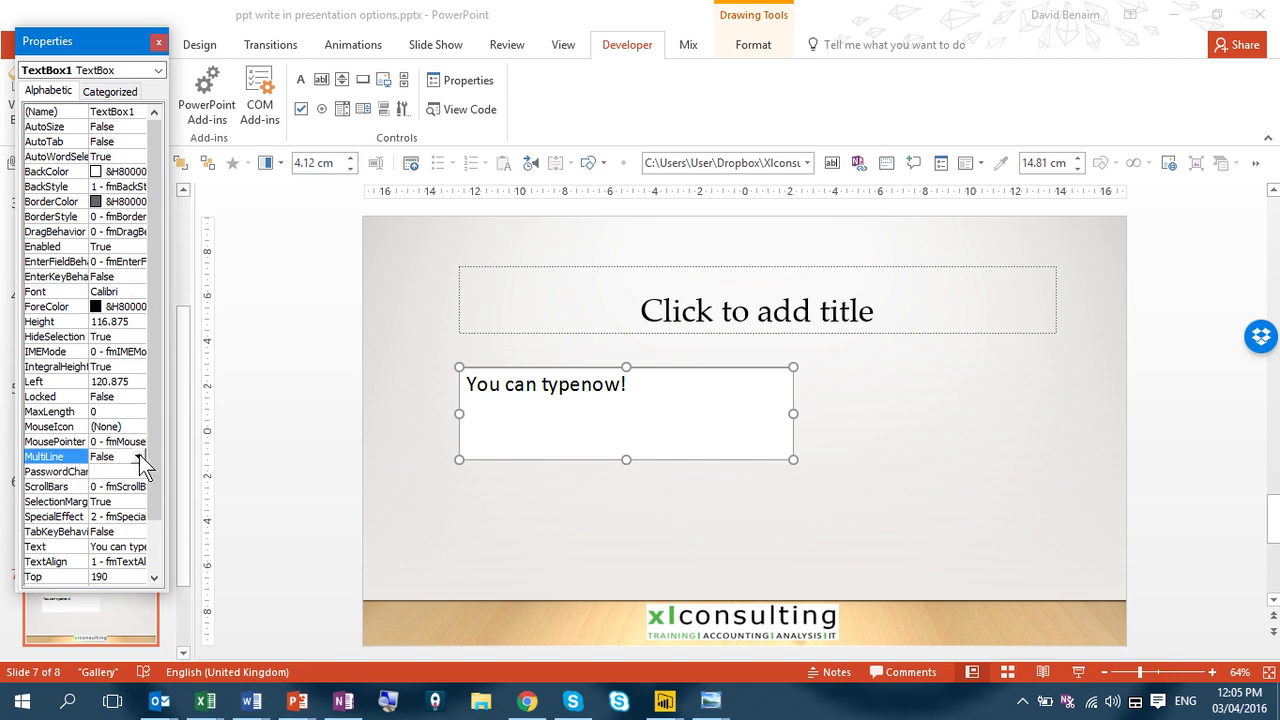
left_click(139, 457)
left_click(128, 471)
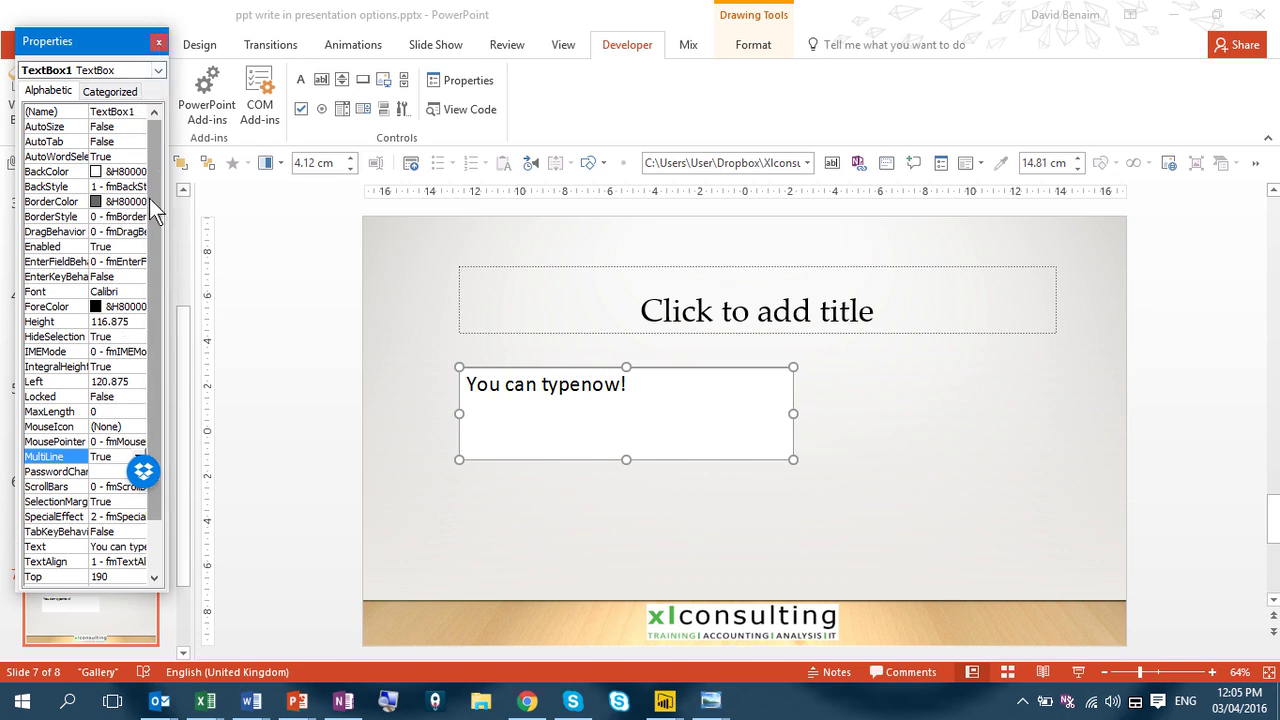
left_click(158, 41)
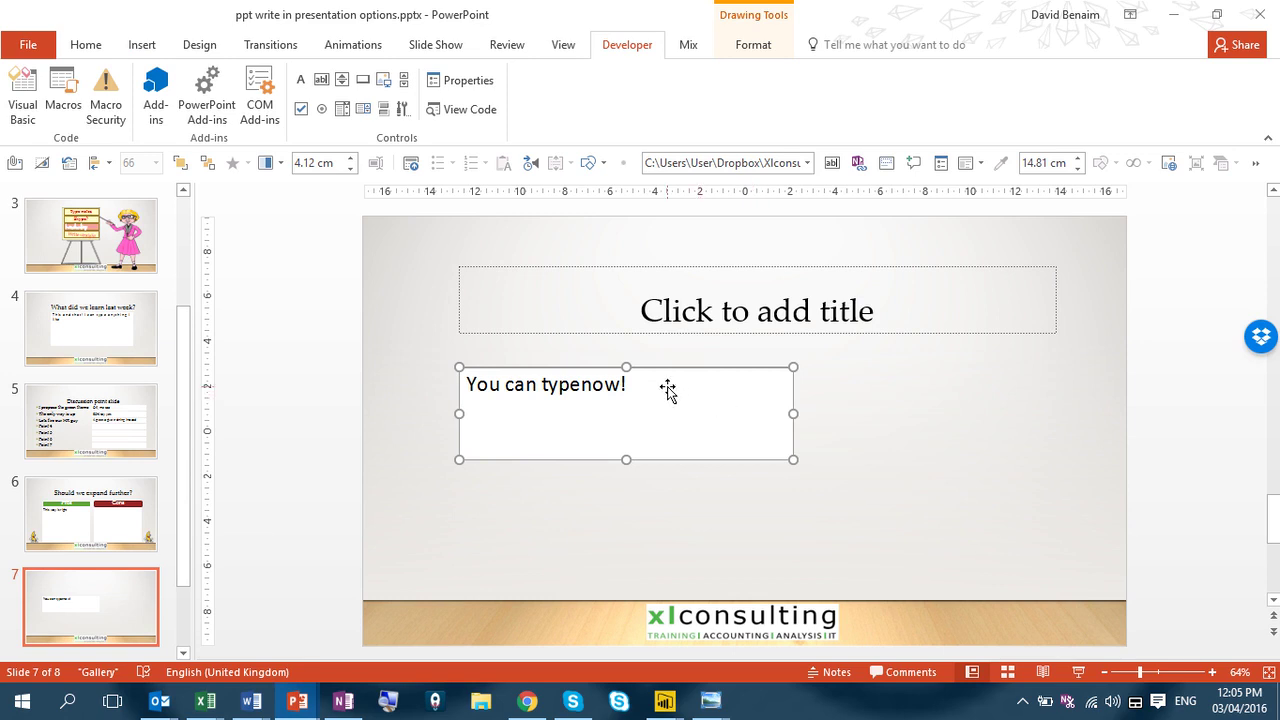
Step: In the slideshow, type 'Next line' and 'Now look' as new lines, then exit
key("shift+F5")
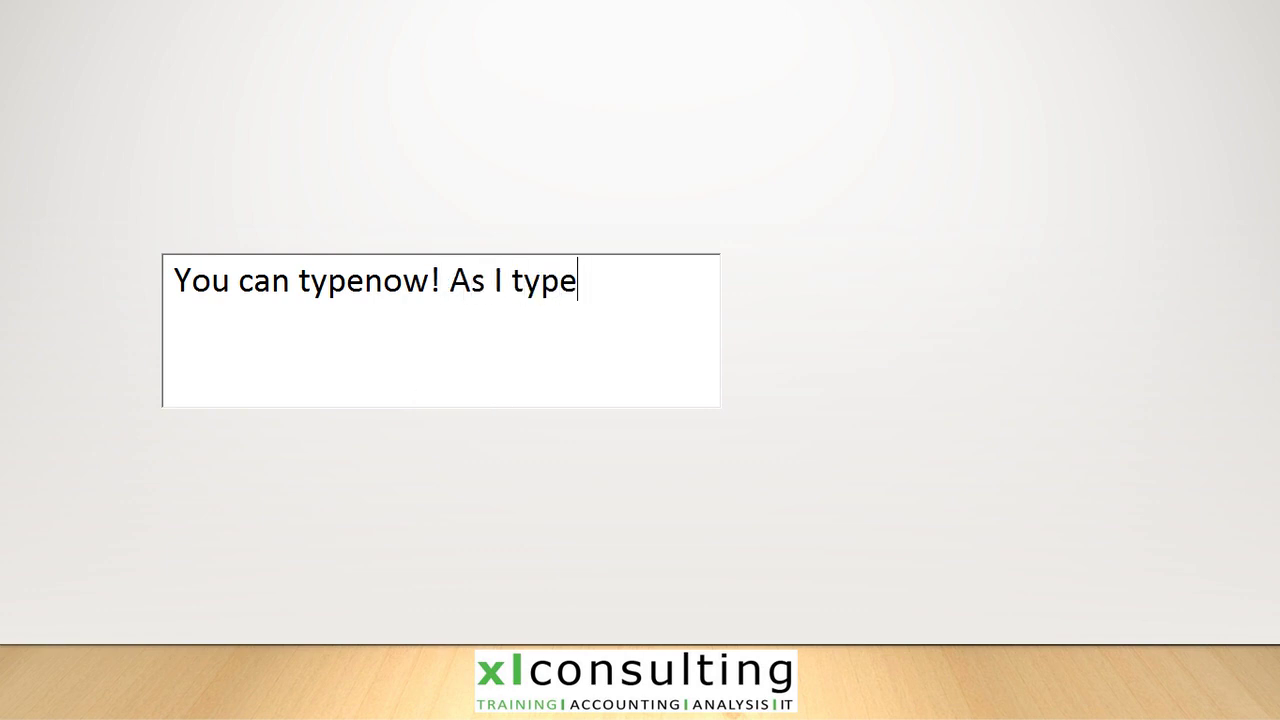
key("Return")
type("Next line")
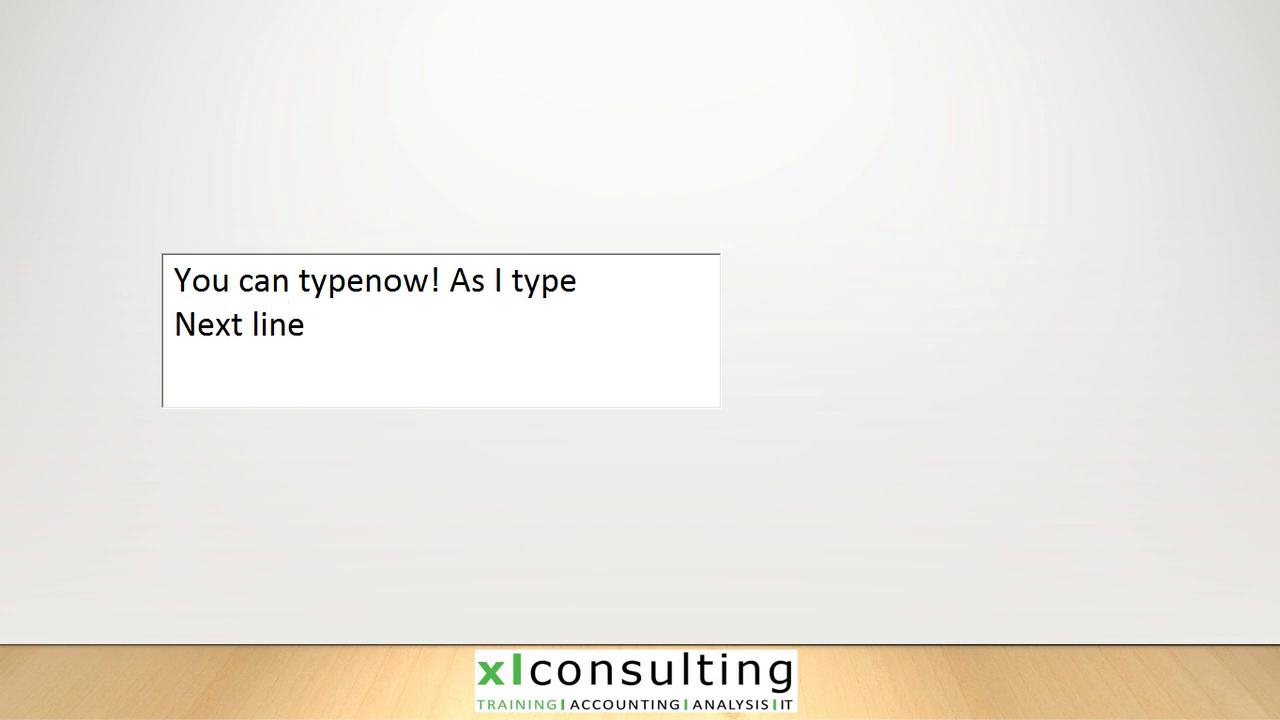
key("Return")
type("H")
key("BackSpace")
type("Now loo")
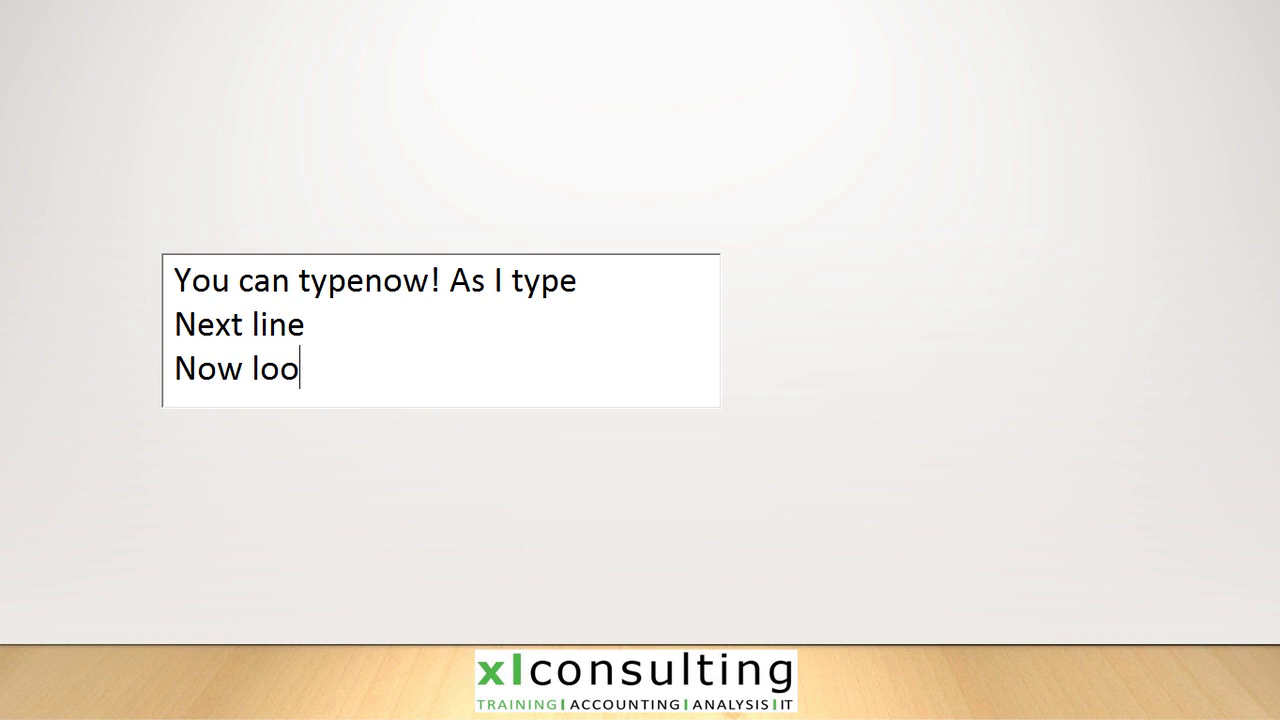
type("k")
key("Escape")
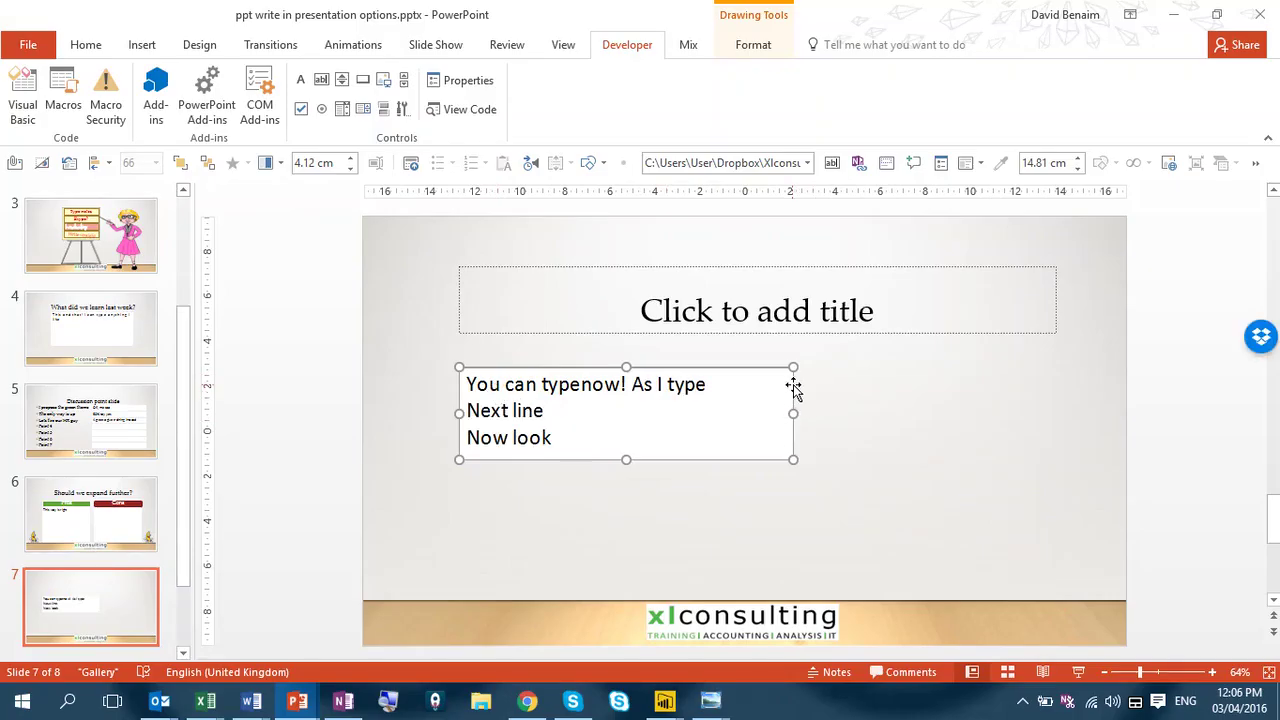
Step: Duplicate the text box twice, moving the first copy directly below the original
left_click(82, 48)
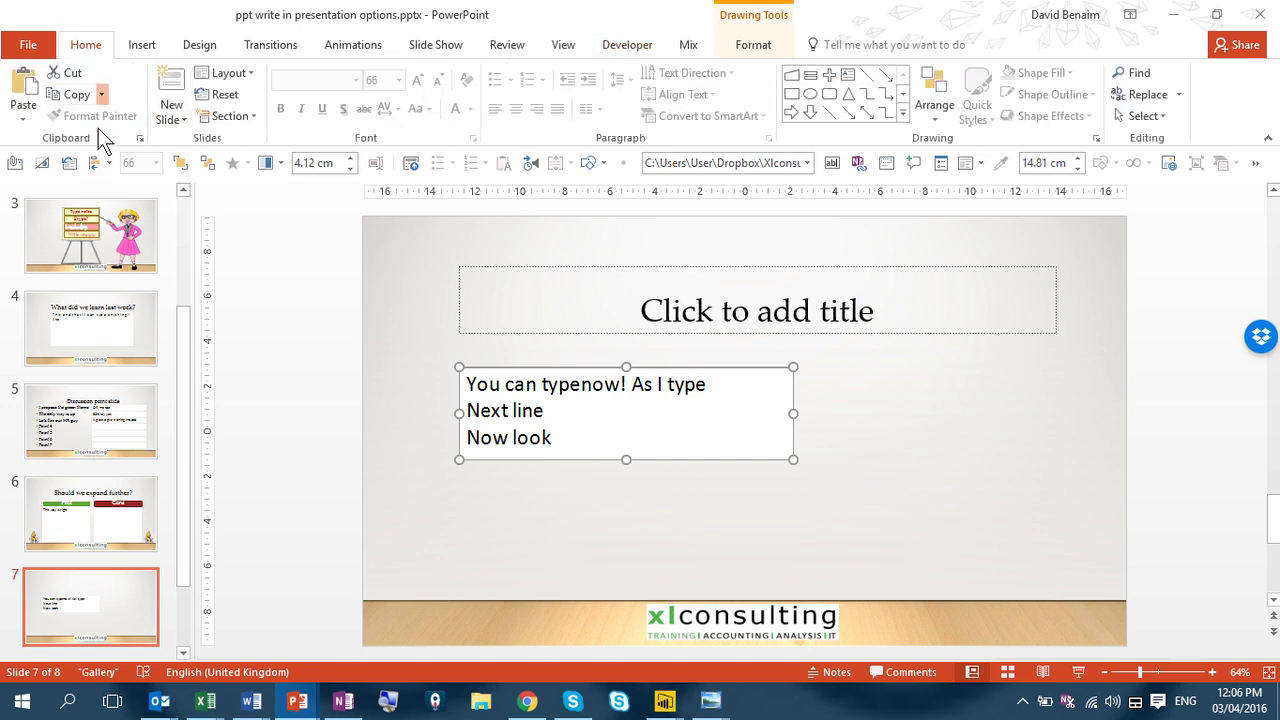
left_click(101, 94)
left_click(94, 136)
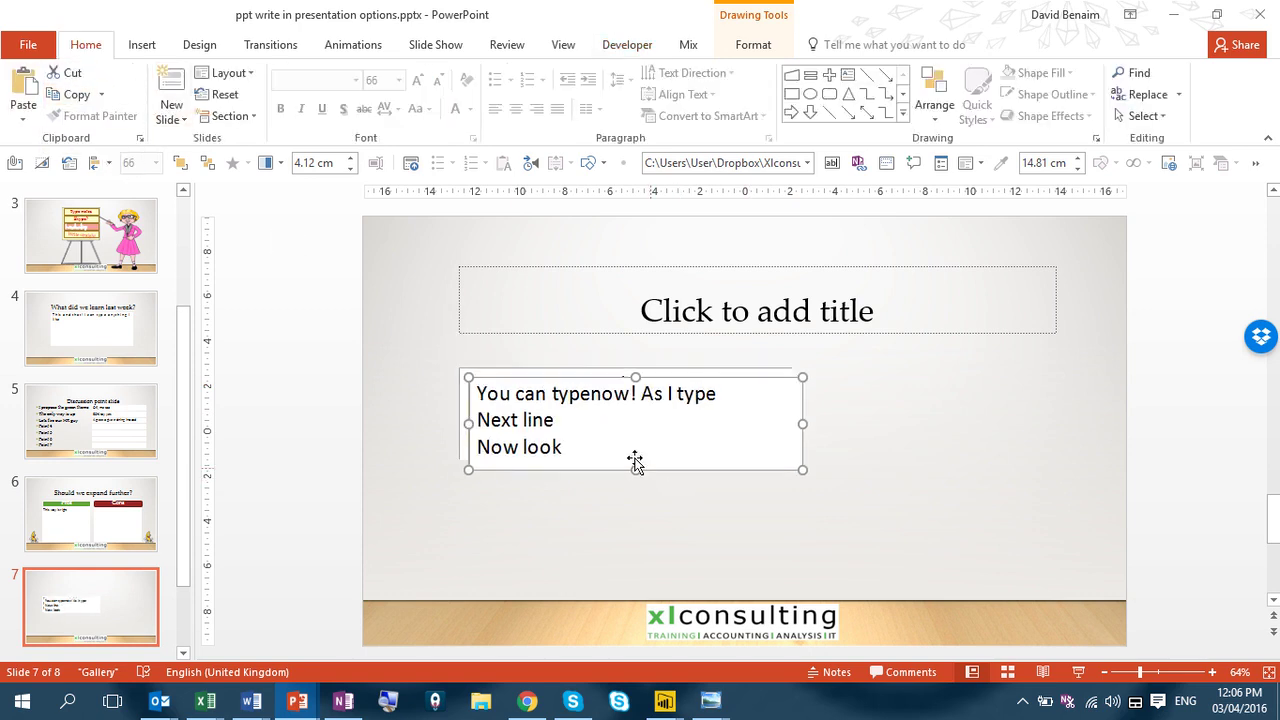
left_click_drag(674, 471, 663, 569)
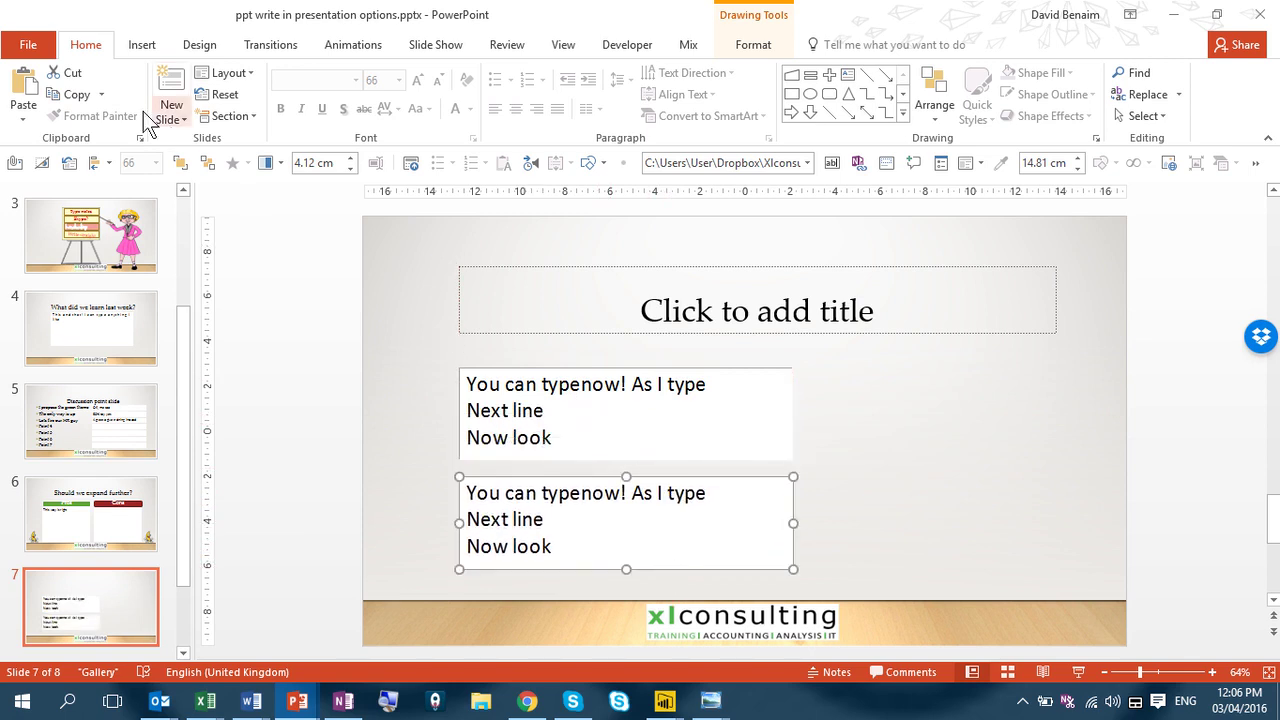
left_click(101, 94)
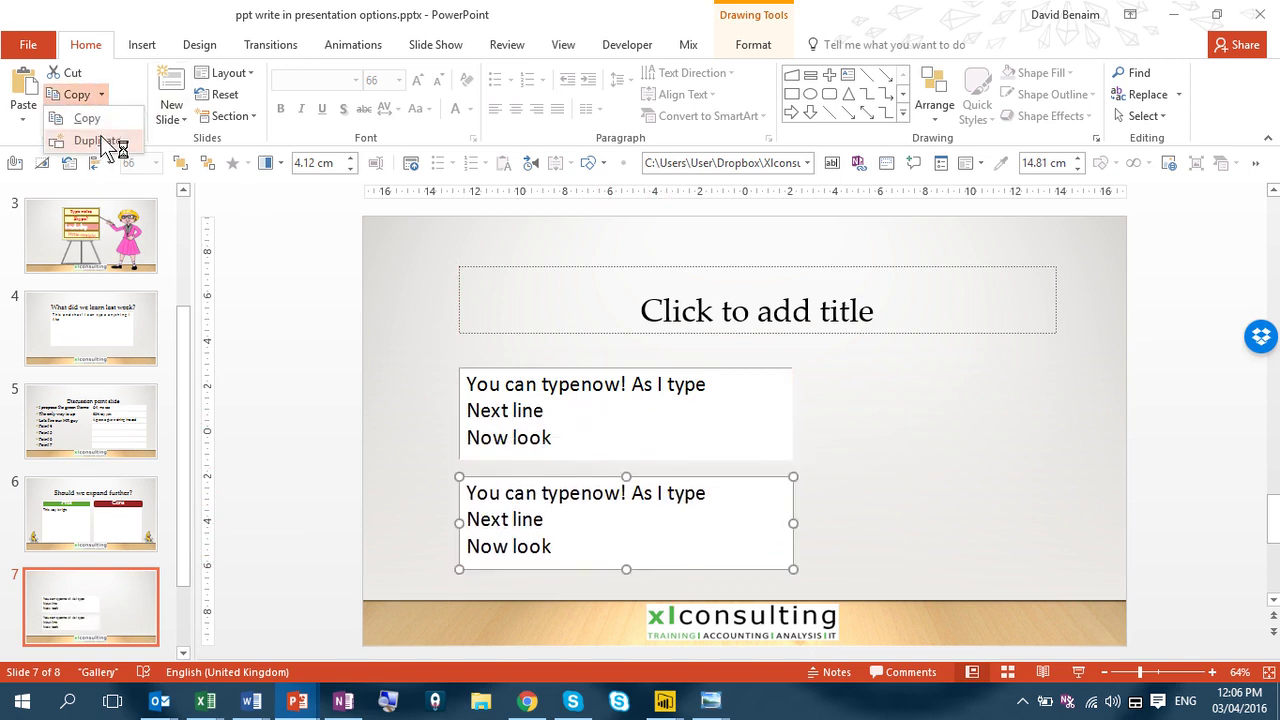
left_click(100, 138)
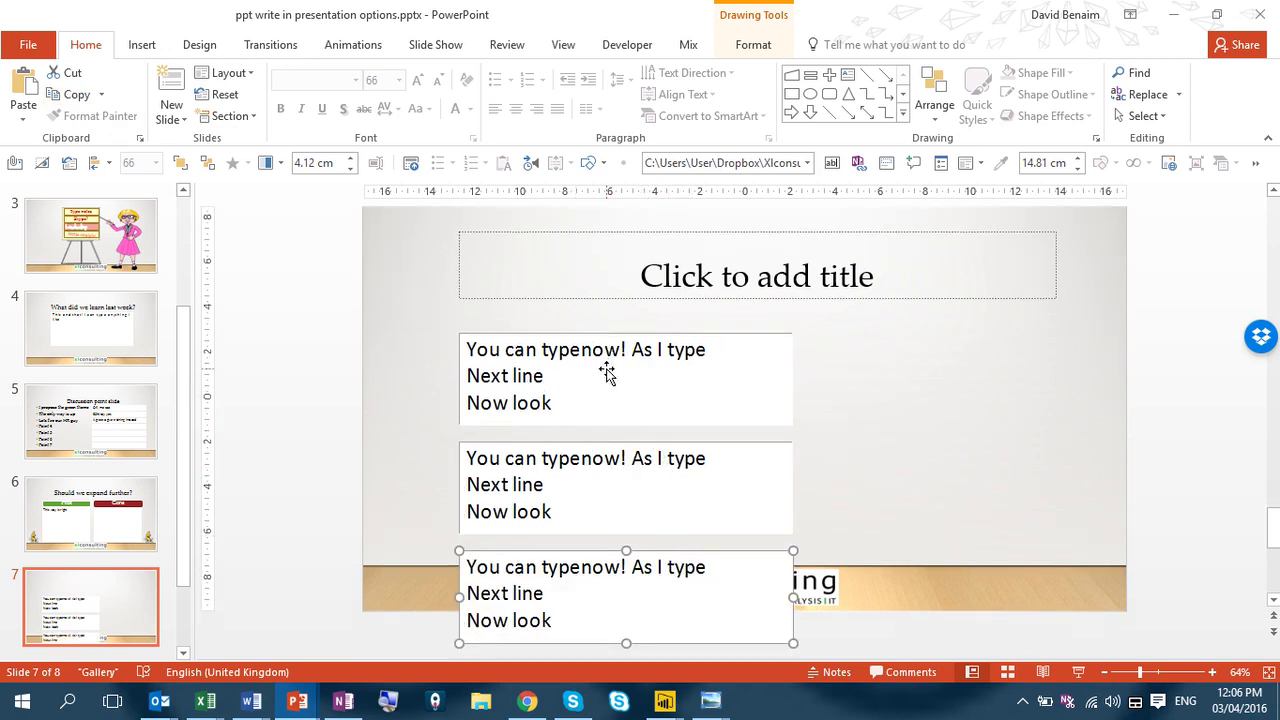
Step: Select the first and second text boxes to check them, then deselect
left_click(480, 376)
left_click(563, 490)
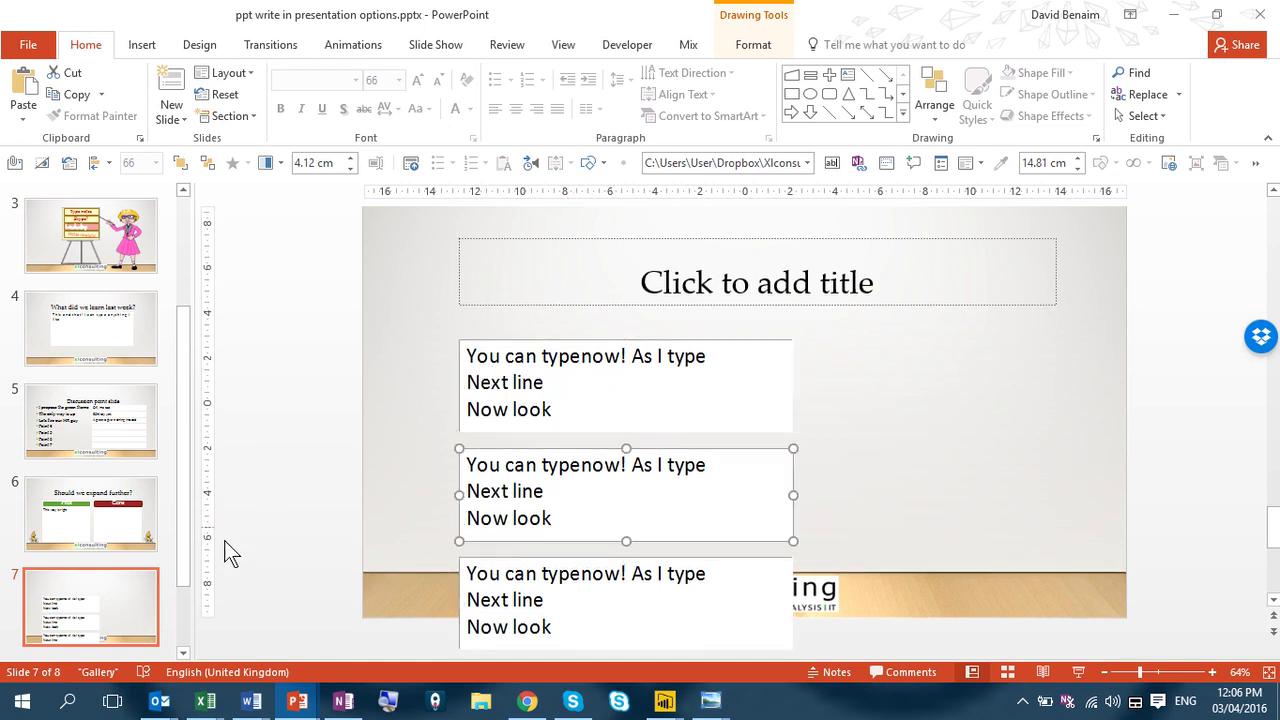
left_click(121, 580)
scroll(121, 580, "down", 2)
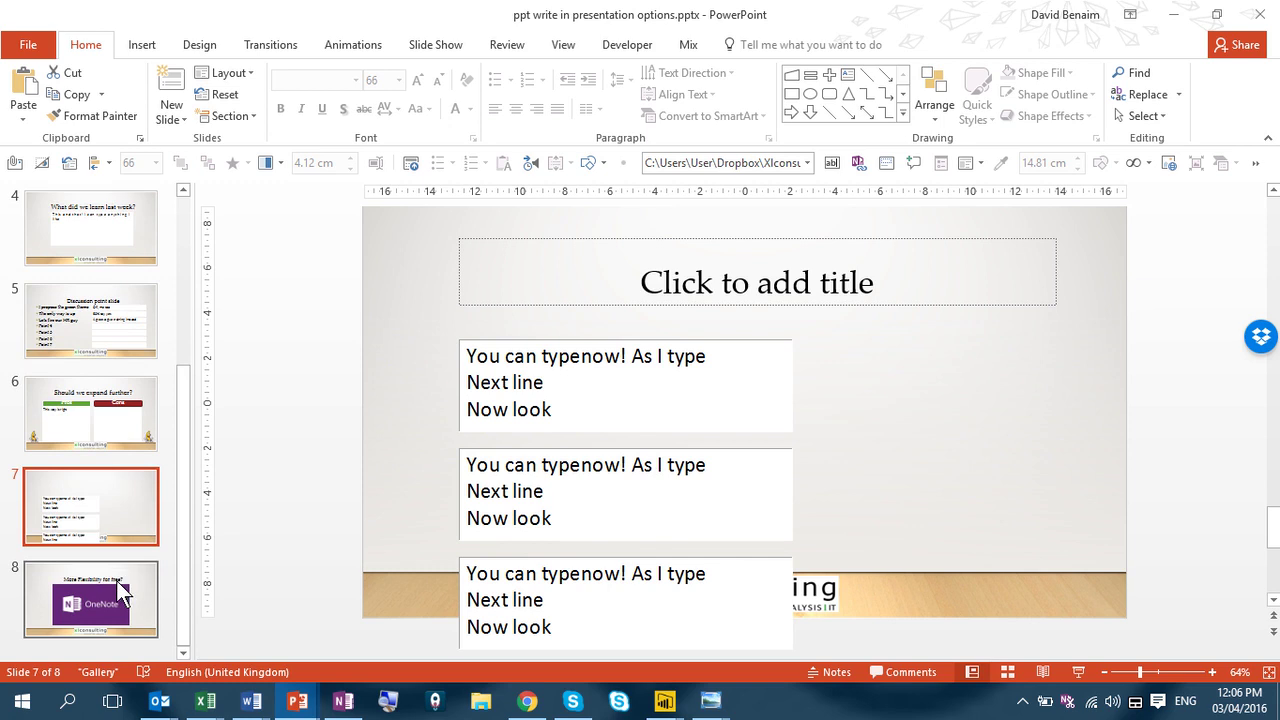
Step: In OneNote, title the page 'OneNote' and place a 'Type anywhere' note near the centre
key("alt+Tab")
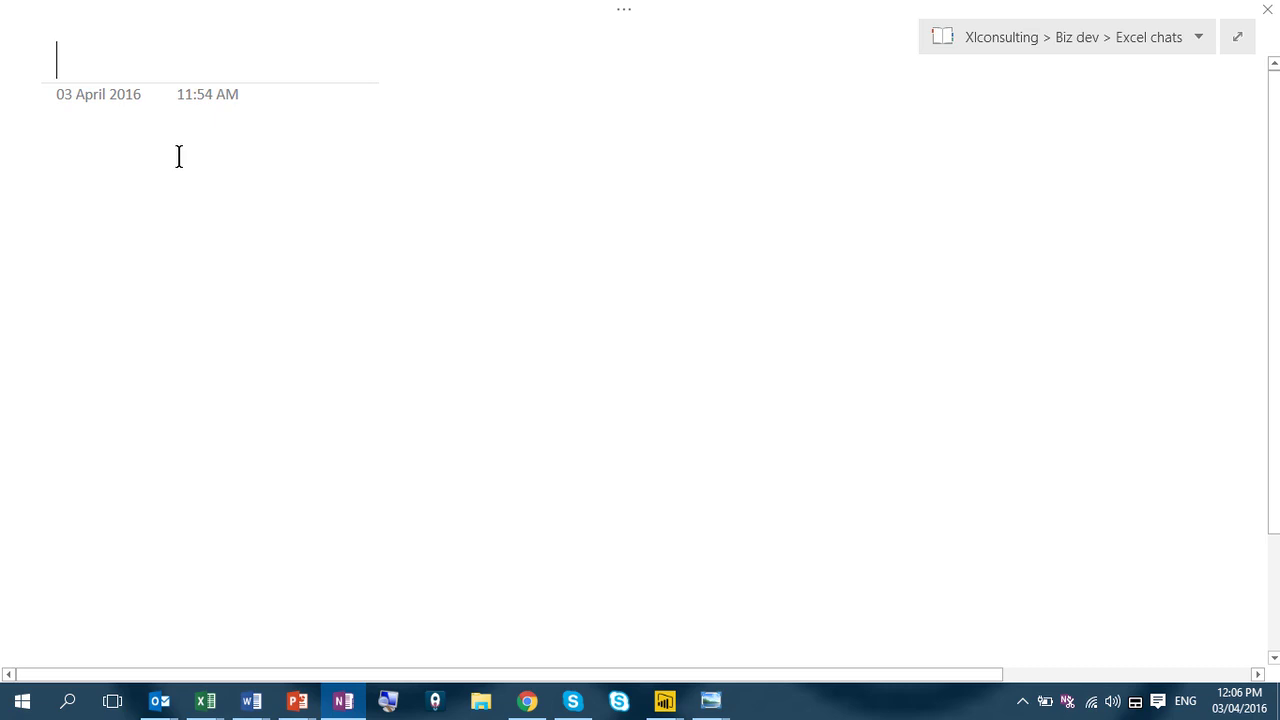
type("OneNote")
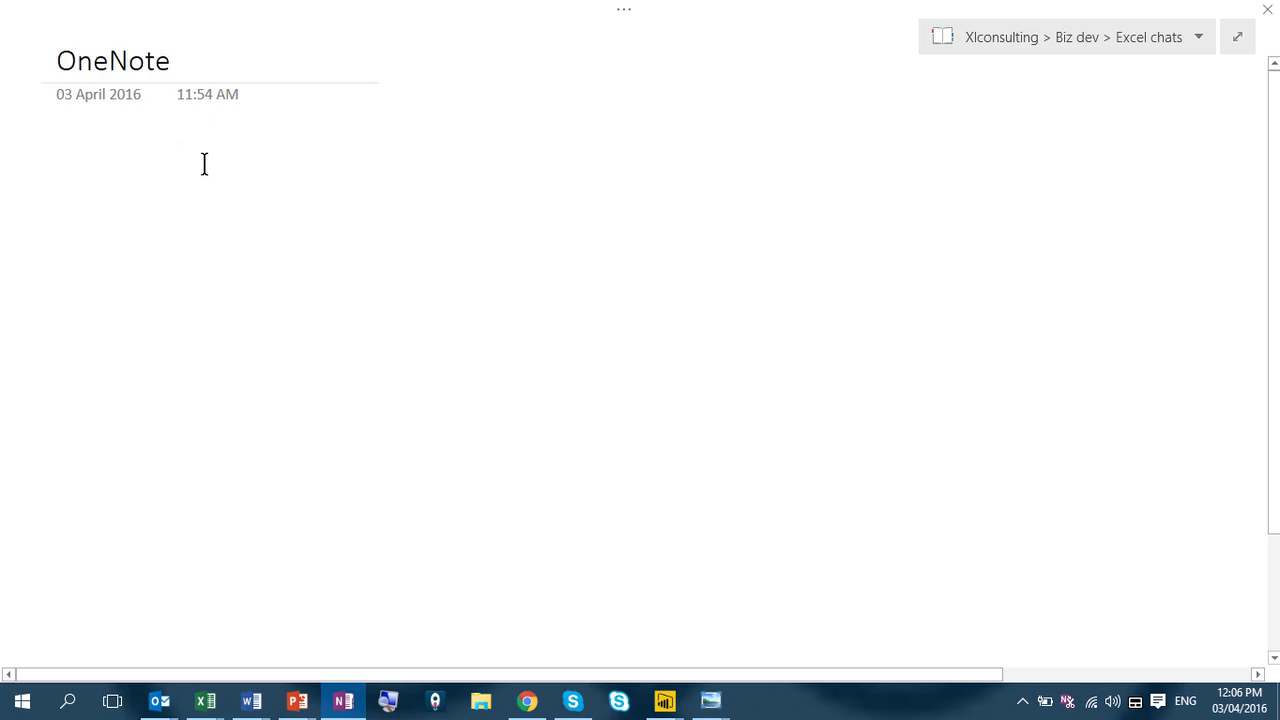
left_click(195, 206)
type("T")
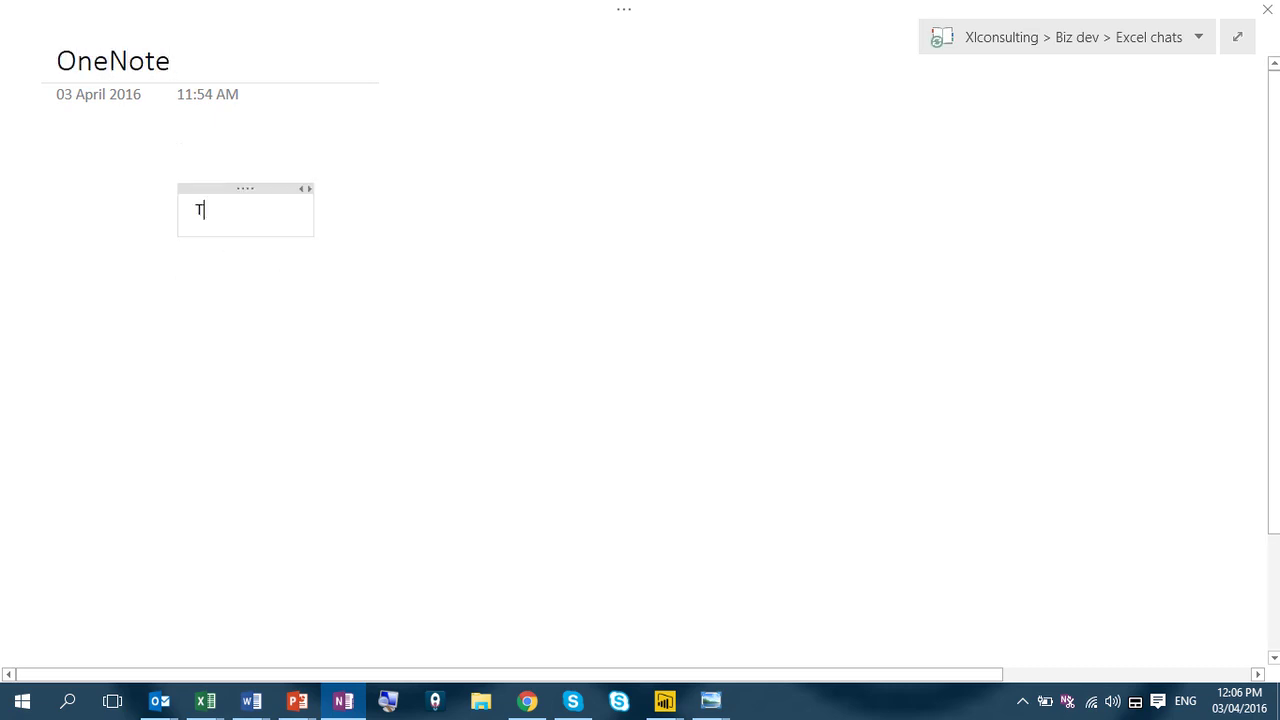
type("ype anywhere")
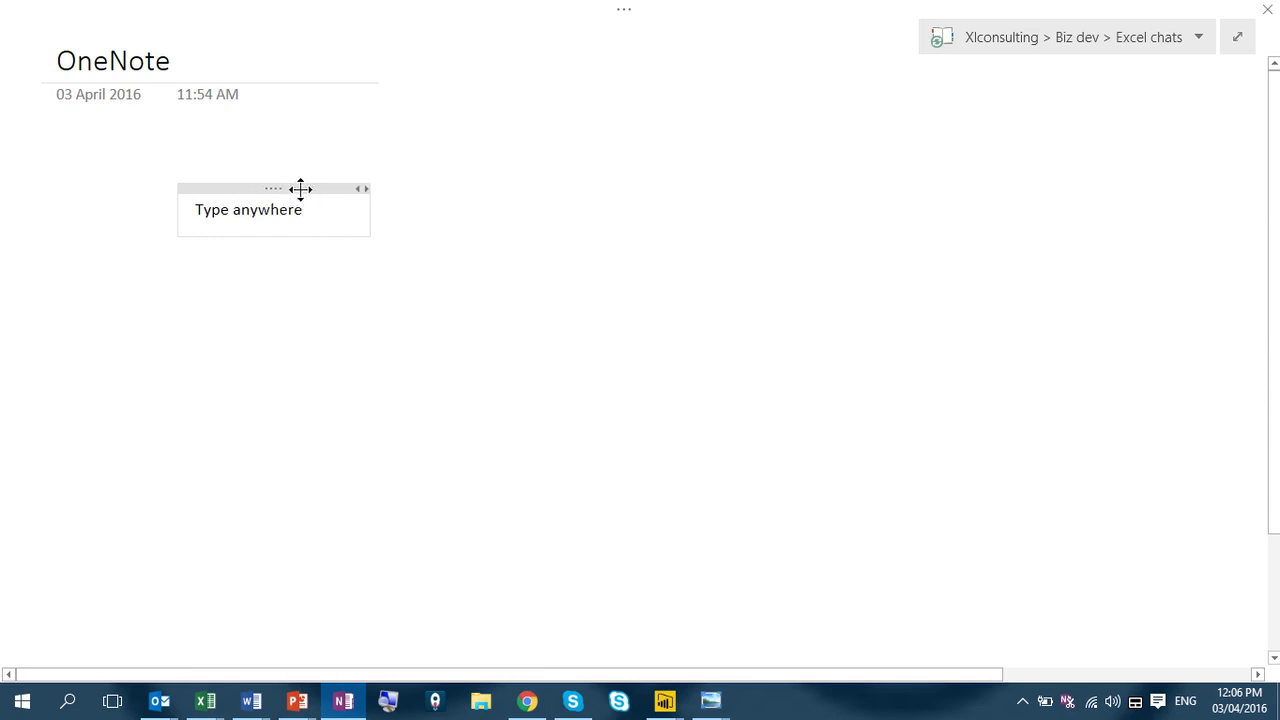
left_click_drag(300, 189, 712, 363)
left_click(545, 325)
Step: Add 'As you please' and 'Move boxes' notes, stacking them below 'Type anywhere'
left_click(544, 207)
type("As you please")
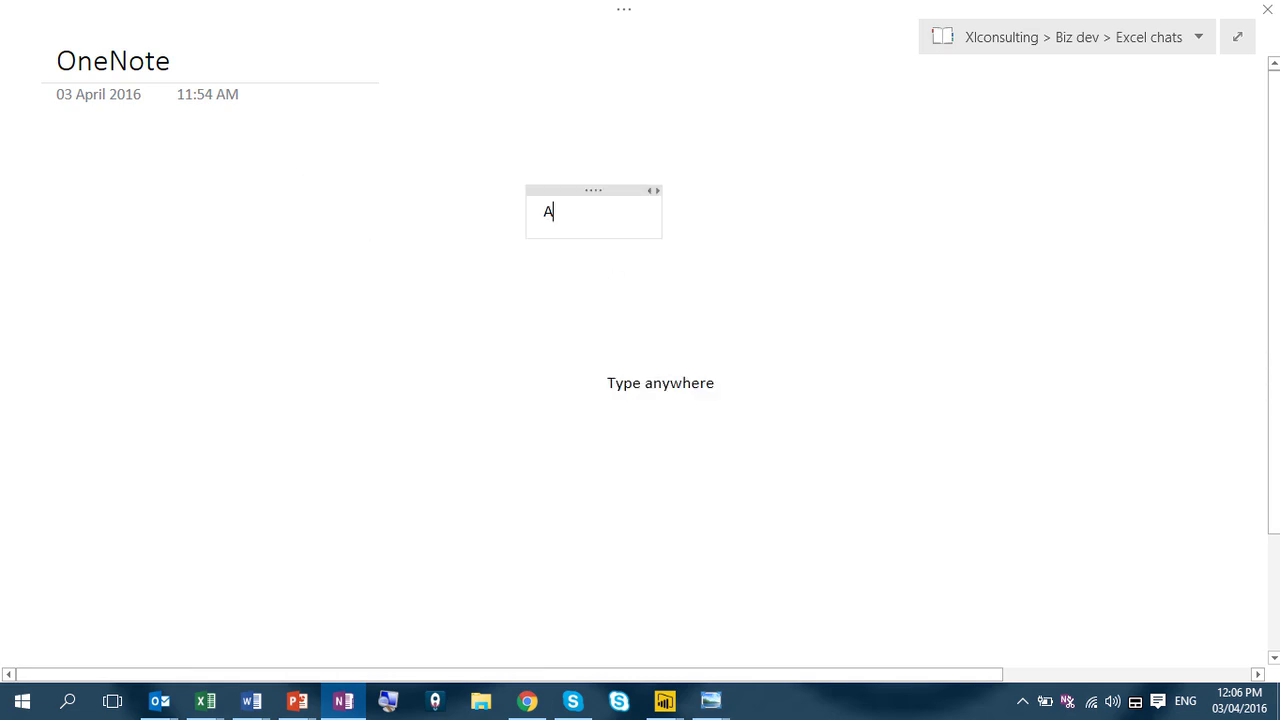
left_click(401, 323)
type("Move boxes")
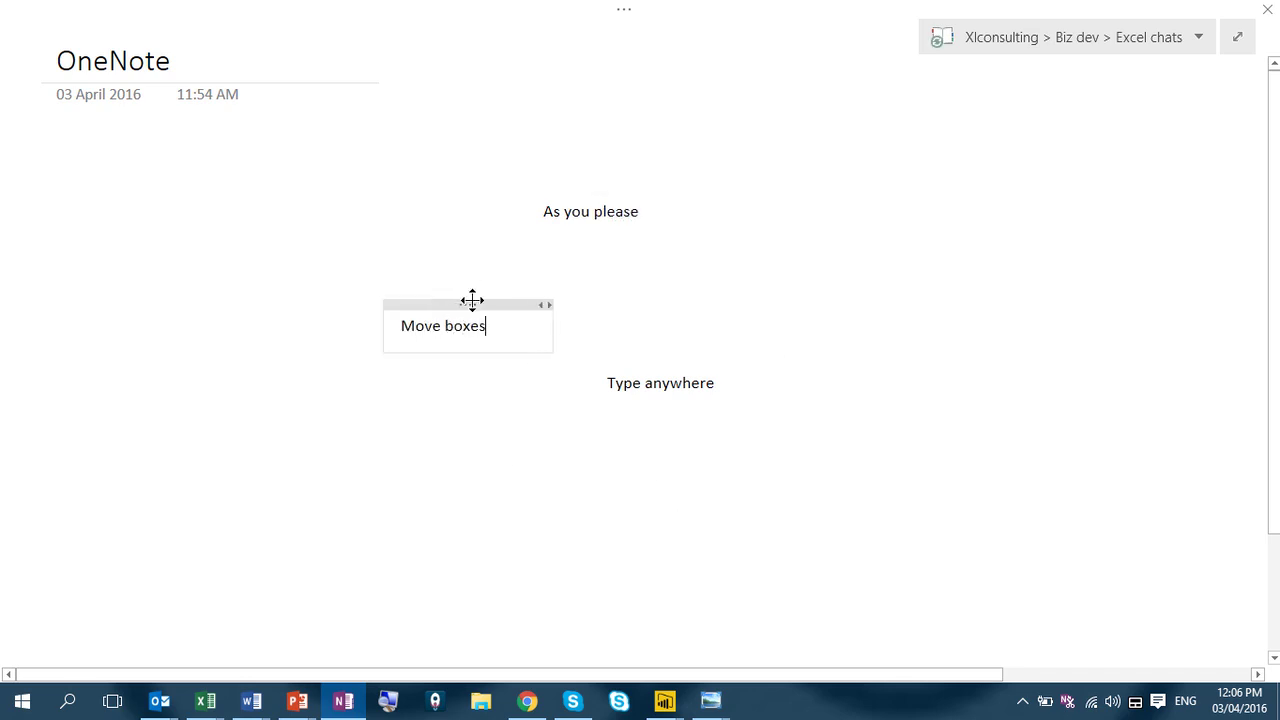
left_click_drag(471, 304, 674, 414)
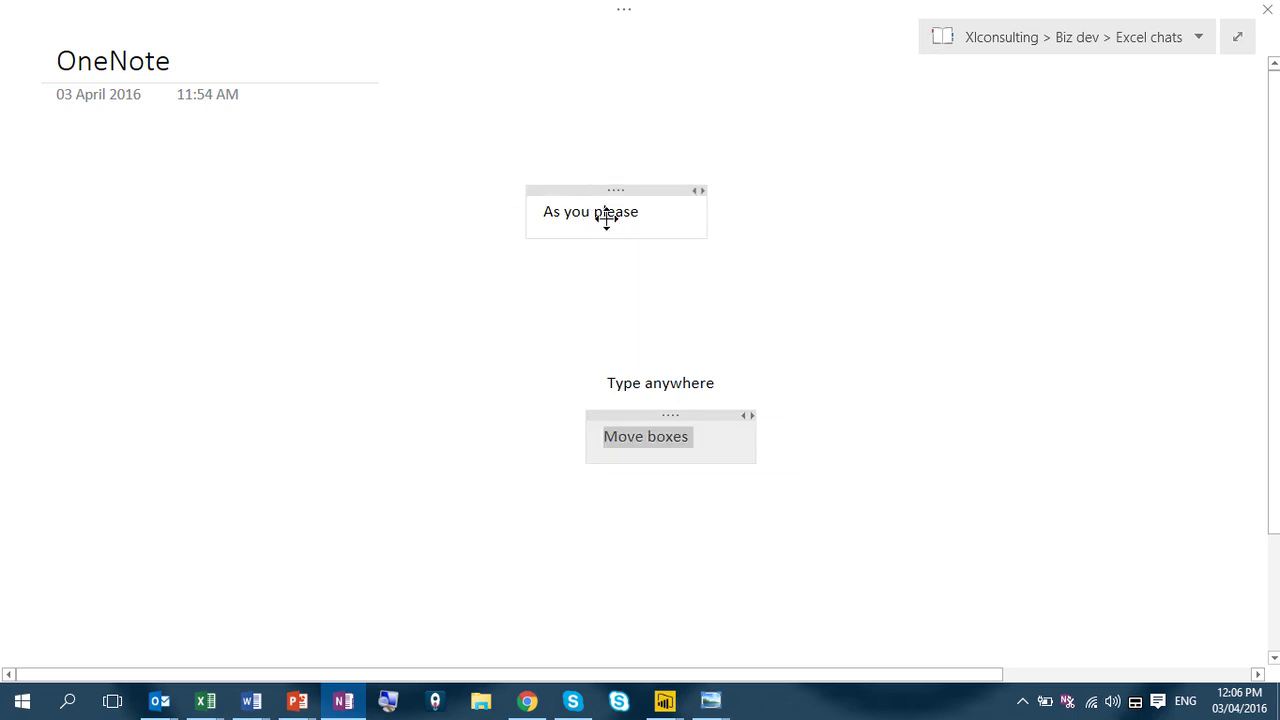
left_click_drag(606, 215, 656, 468)
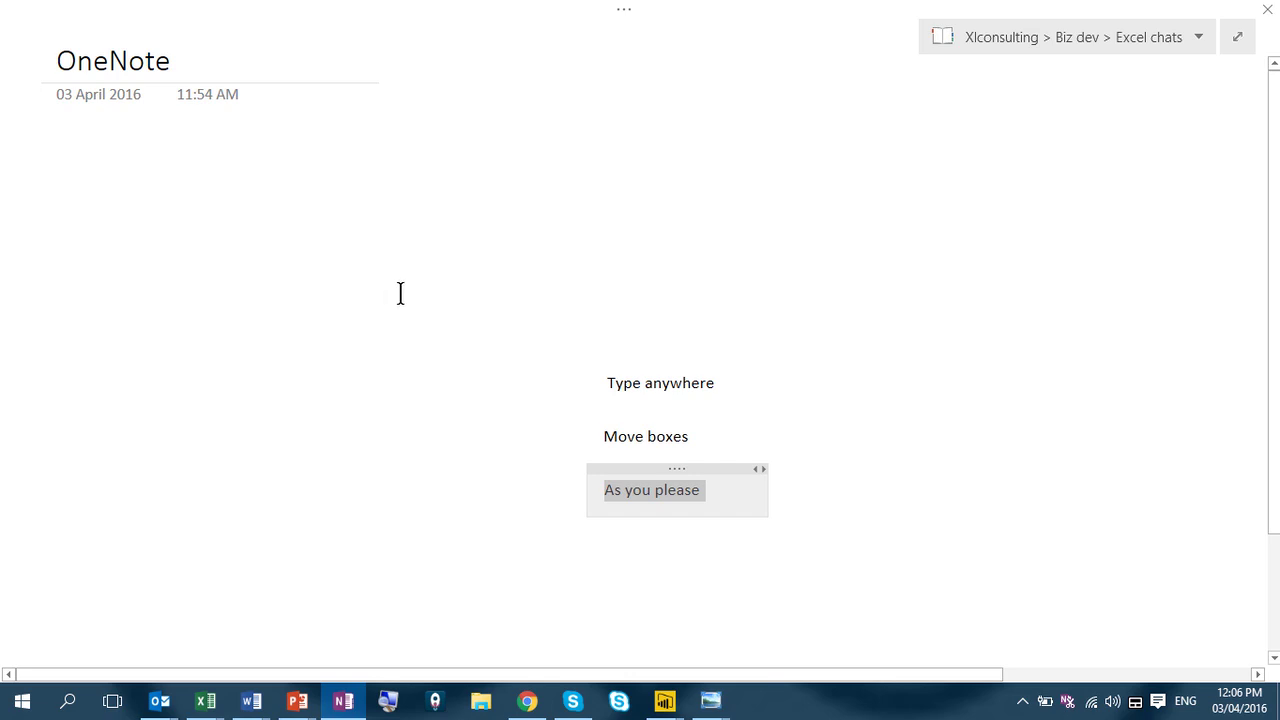
Step: Return to PowerPoint and select each of the three stacked text boxes in turn
key("alt+Tab")
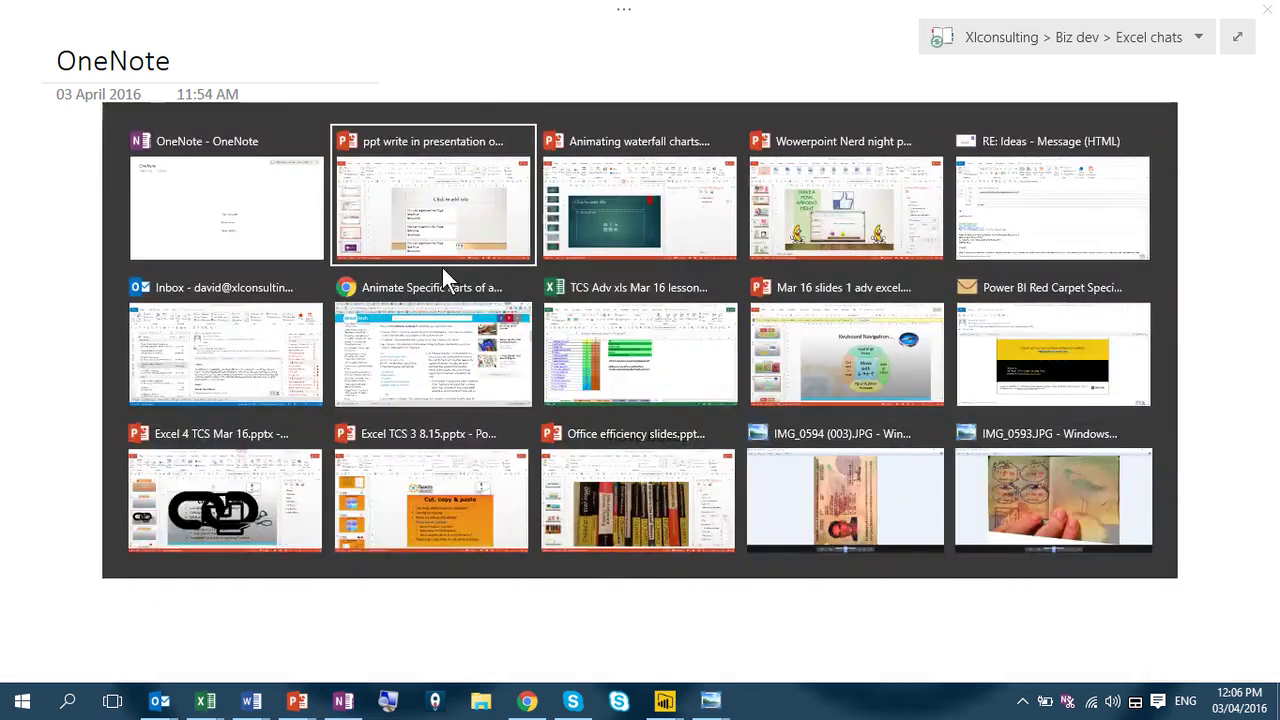
left_click(523, 491)
left_click(534, 597)
left_click(531, 497)
left_click(516, 372)
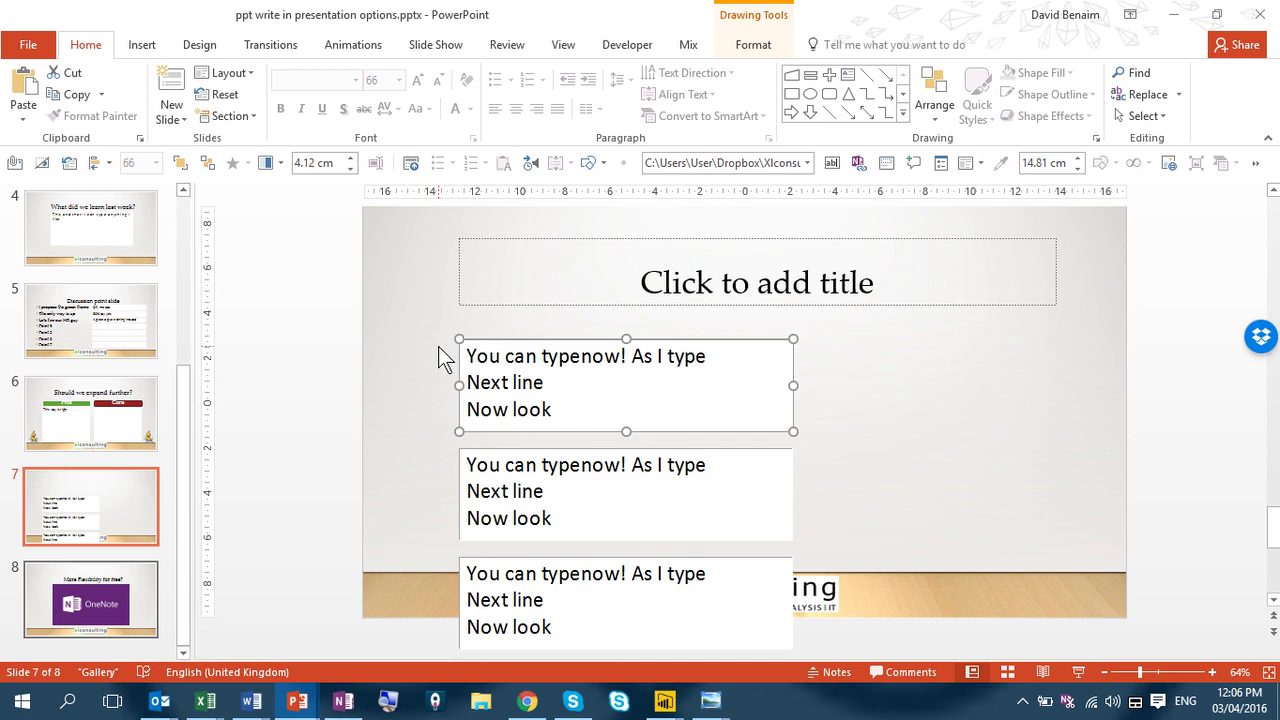